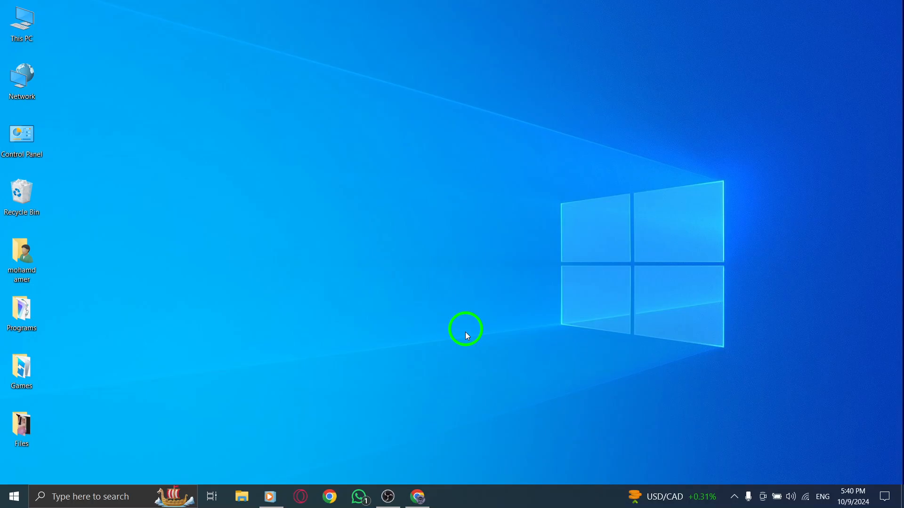
Step: Bring up the X home feed in Chrome and scroll to the Cristiano Ronaldo photo post
{"action": "left_click", "coordinate": [417, 496]}
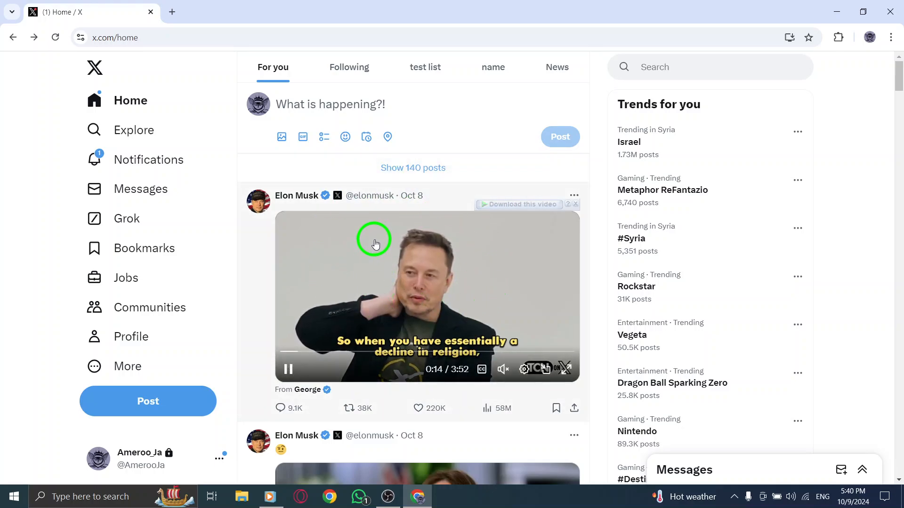
{"action": "scroll", "coordinate": [373, 240], "scroll_direction": "down", "scroll_amount": 2}
{"action": "scroll", "coordinate": [387, 210], "scroll_direction": "down", "scroll_amount": 5}
{"action": "scroll", "coordinate": [385, 205], "scroll_direction": "down", "scroll_amount": 2}
{"action": "scroll", "coordinate": [424, 233], "scroll_direction": "down", "scroll_amount": 3}
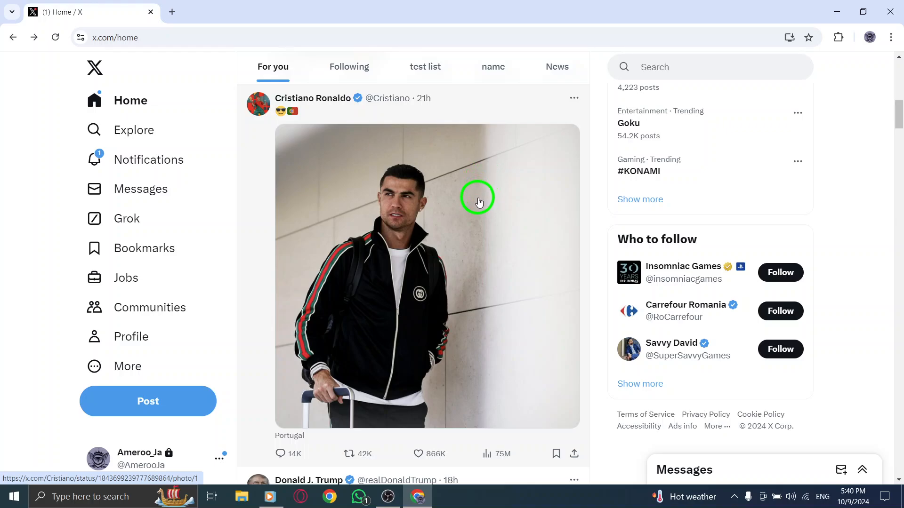
Step: Like the Cristiano Ronaldo post and bring up its share menu
{"action": "left_click", "coordinate": [418, 454]}
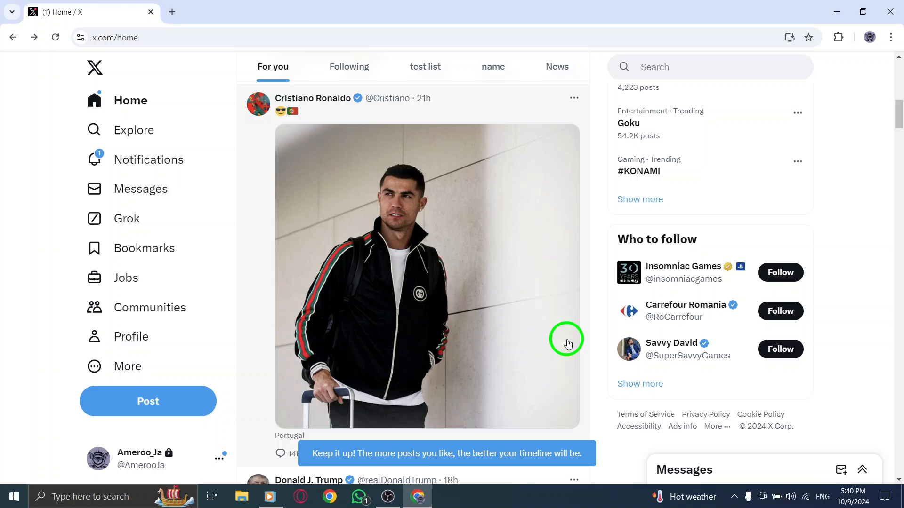
{"action": "scroll", "coordinate": [568, 343], "scroll_direction": "down", "scroll_amount": 1}
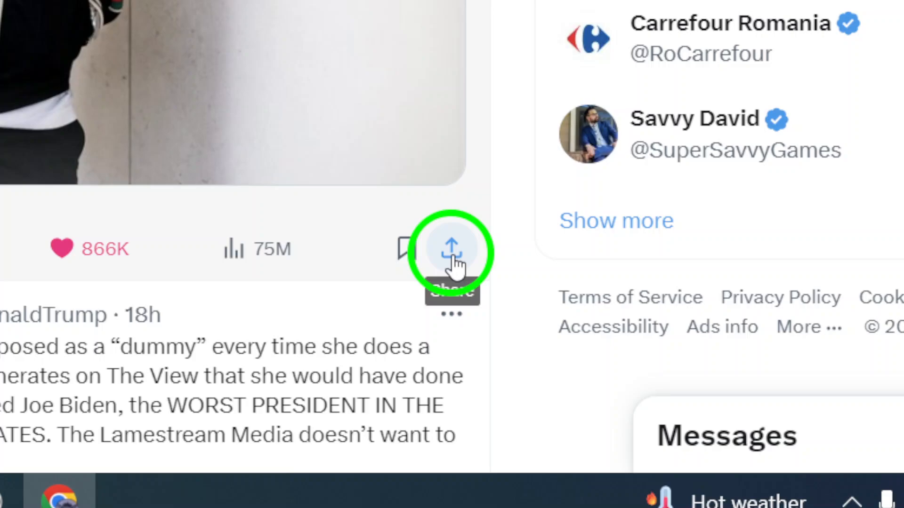
{"action": "left_click", "coordinate": [453, 255]}
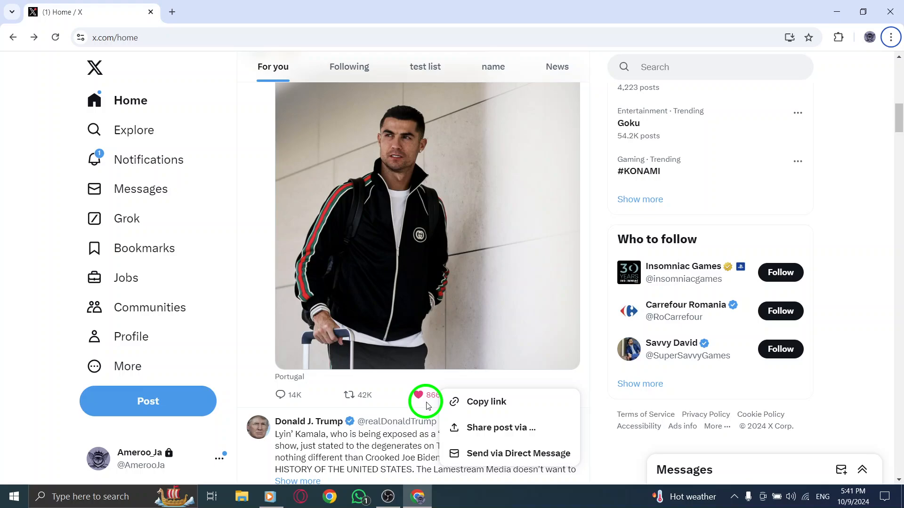
Step: Close the share menu and return to the top of the home feed
{"action": "left_click", "coordinate": [43, 77]}
{"action": "scroll", "coordinate": [427, 178], "scroll_direction": "up", "scroll_amount": 5}
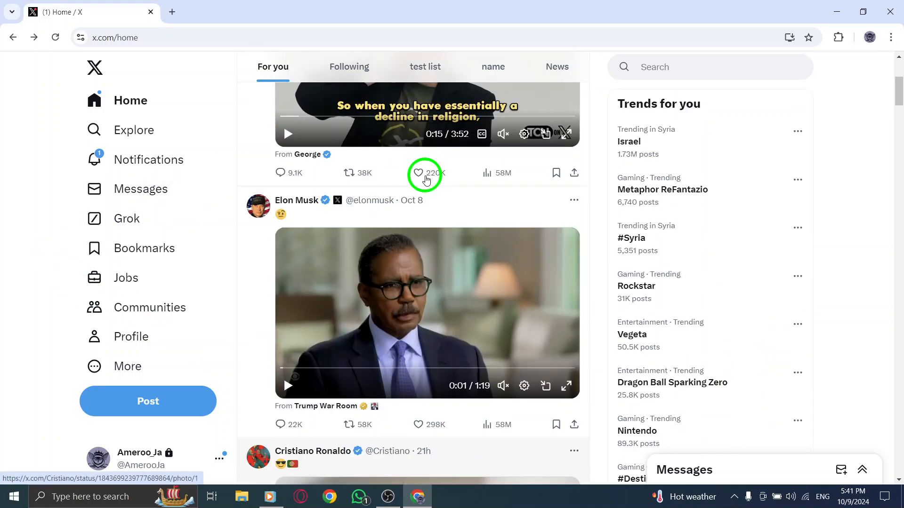
{"action": "scroll", "coordinate": [426, 178], "scroll_direction": "up", "scroll_amount": 5}
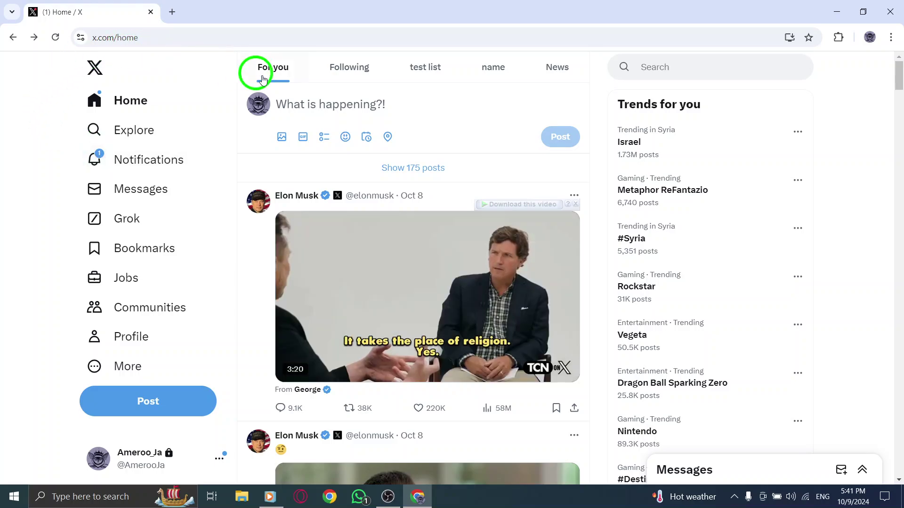
{"action": "scroll", "coordinate": [413, 212], "scroll_direction": "down", "scroll_amount": 8}
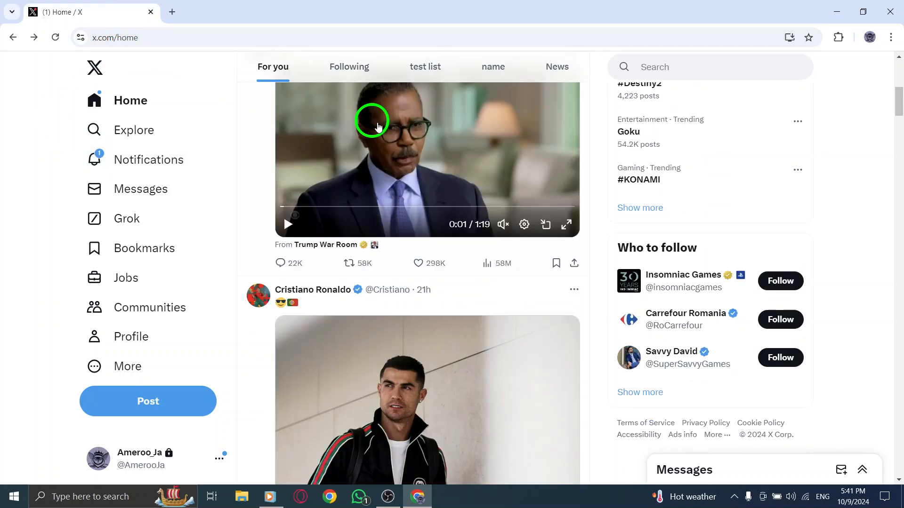
{"action": "scroll", "coordinate": [424, 177], "scroll_direction": "down", "scroll_amount": 5}
{"action": "scroll", "coordinate": [459, 212], "scroll_direction": "down", "scroll_amount": 5}
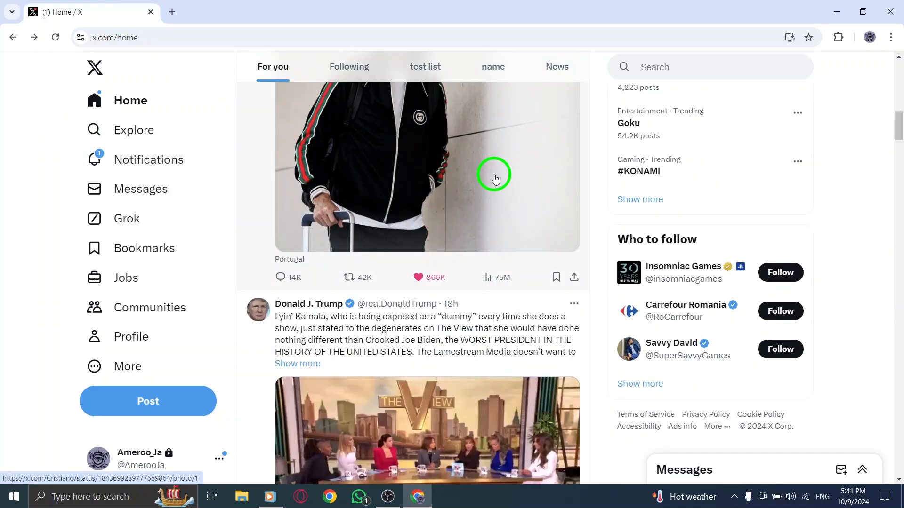
Step: Copy the Ronaldo post's link via the share menu's Copy link option
{"action": "left_click", "coordinate": [578, 279]}
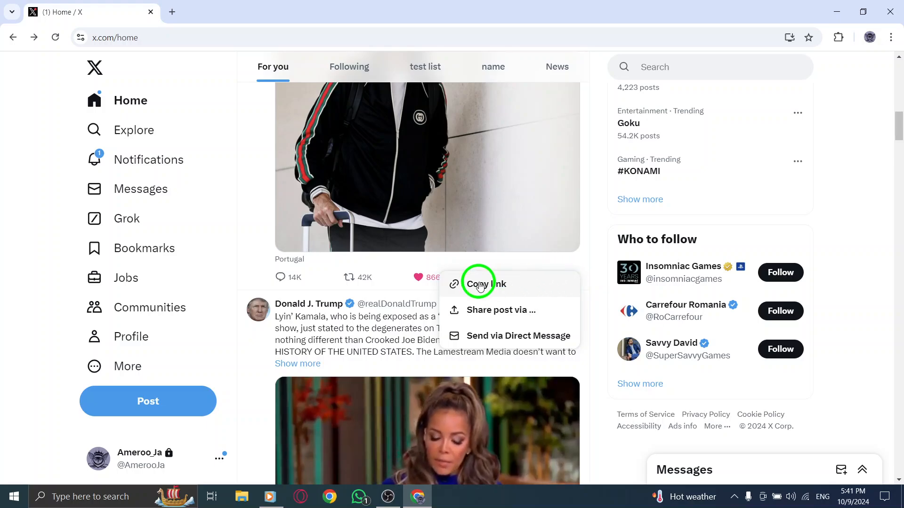
{"action": "left_click", "coordinate": [56, 166]}
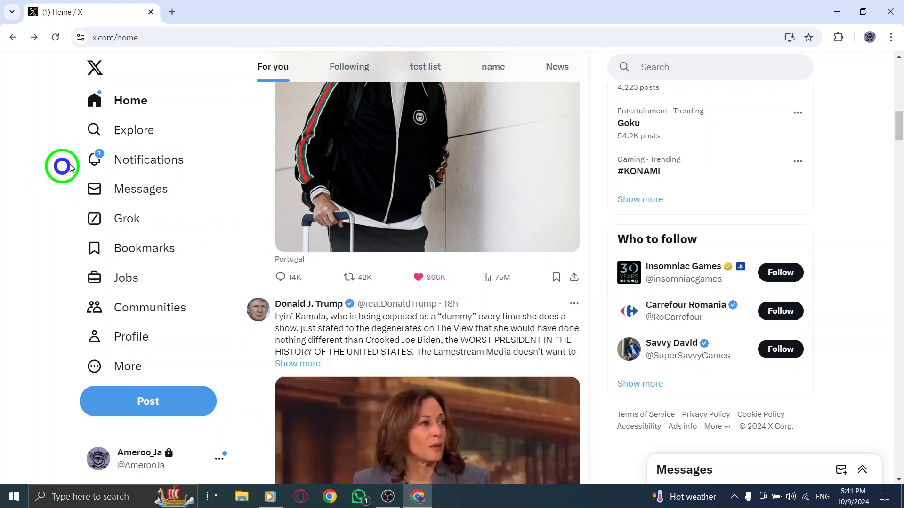